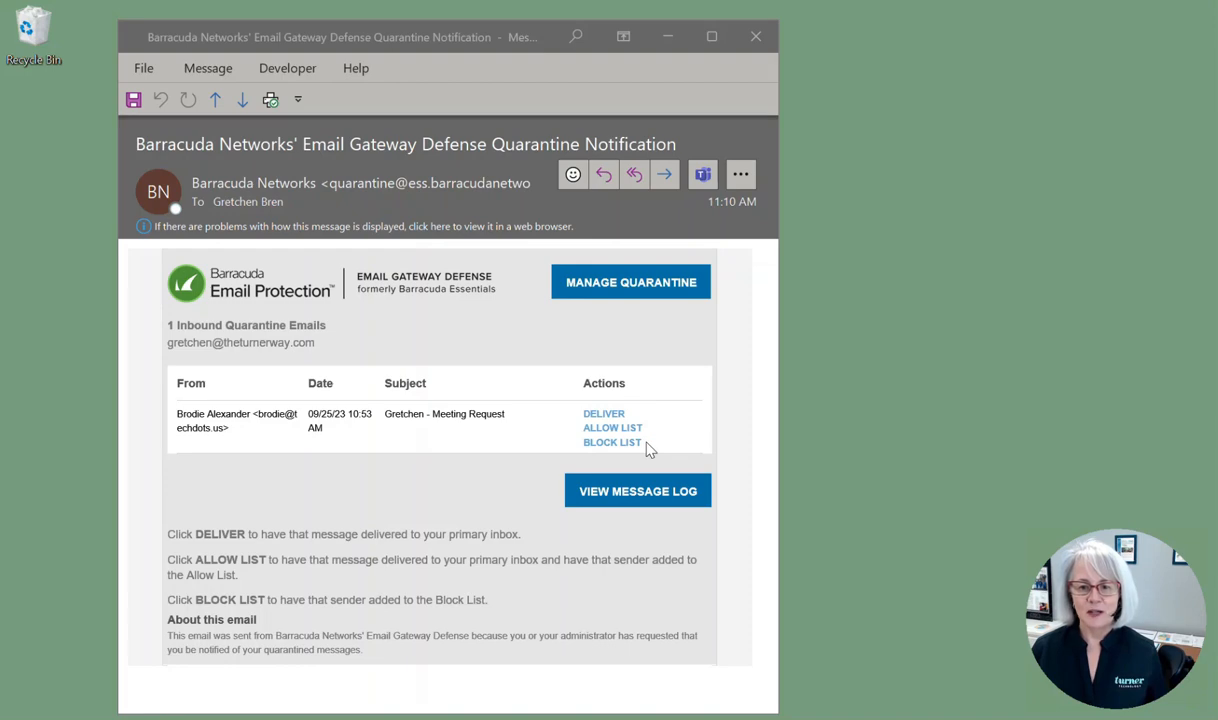
Step: Open the message log from the quarantine notification email, sign in with the account password and choose to stay signed in
left_click(629, 502)
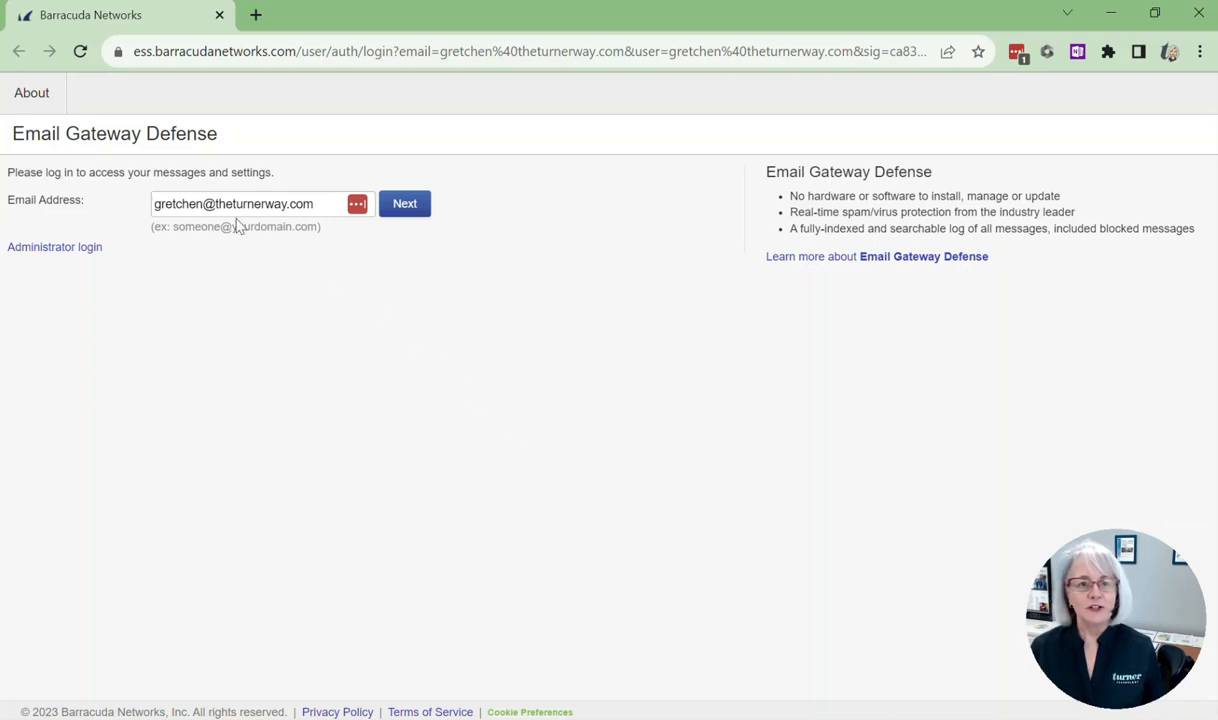
left_click(405, 204)
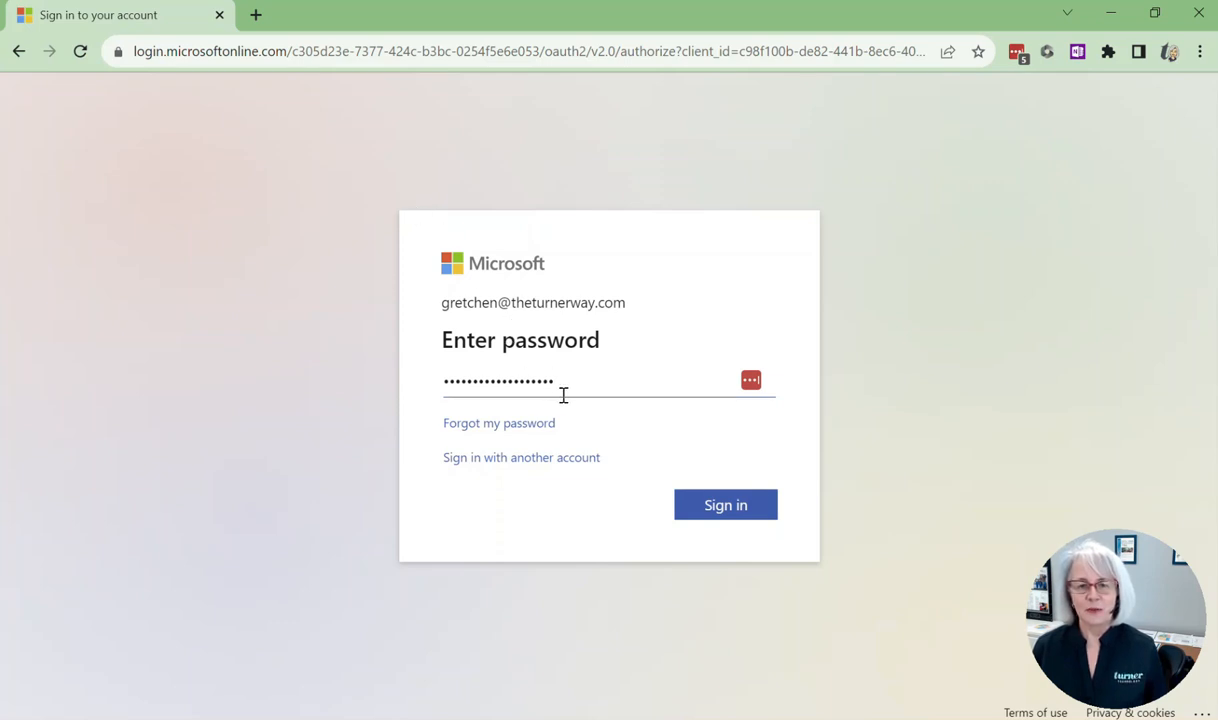
left_click(743, 513)
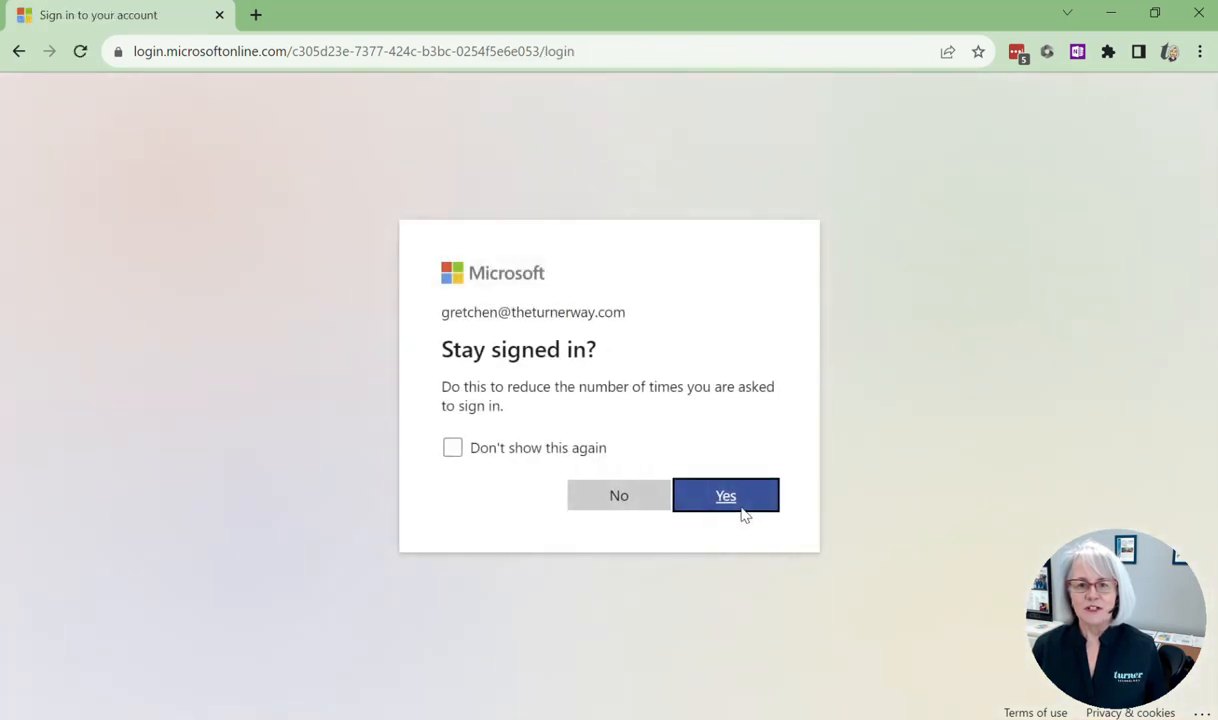
left_click(742, 506)
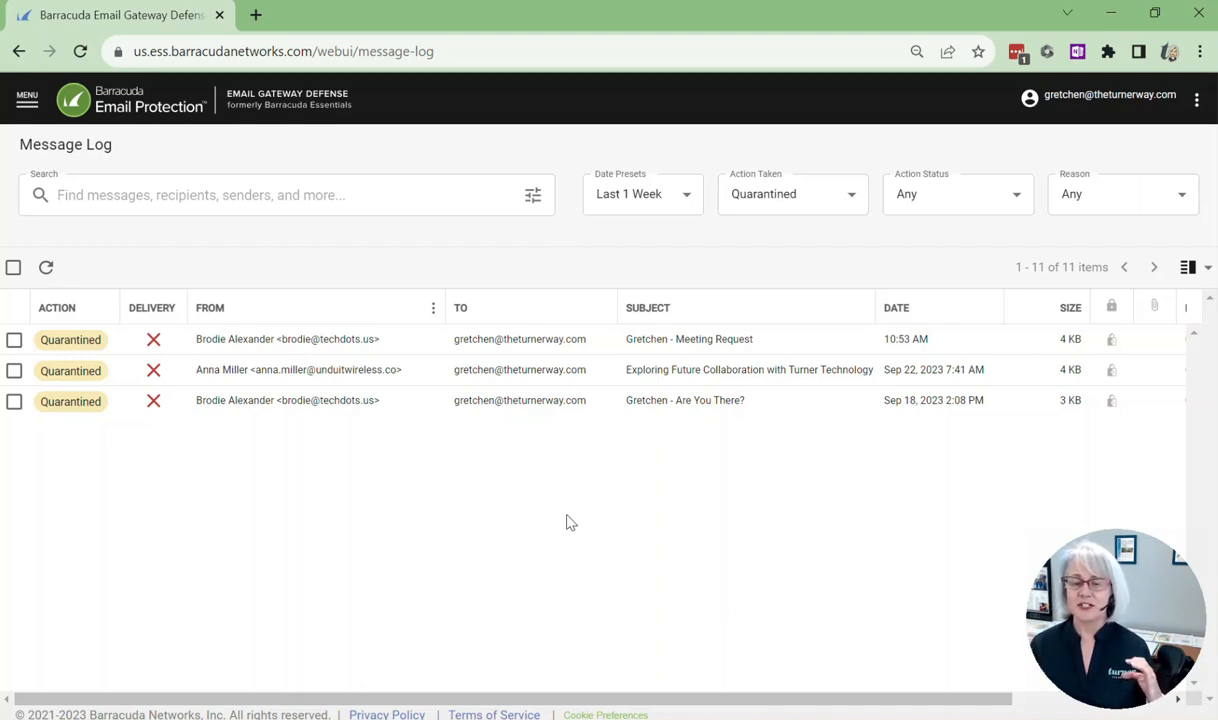
Step: Check the available date presets and filter the message log to show Any action taken
left_click(644, 200)
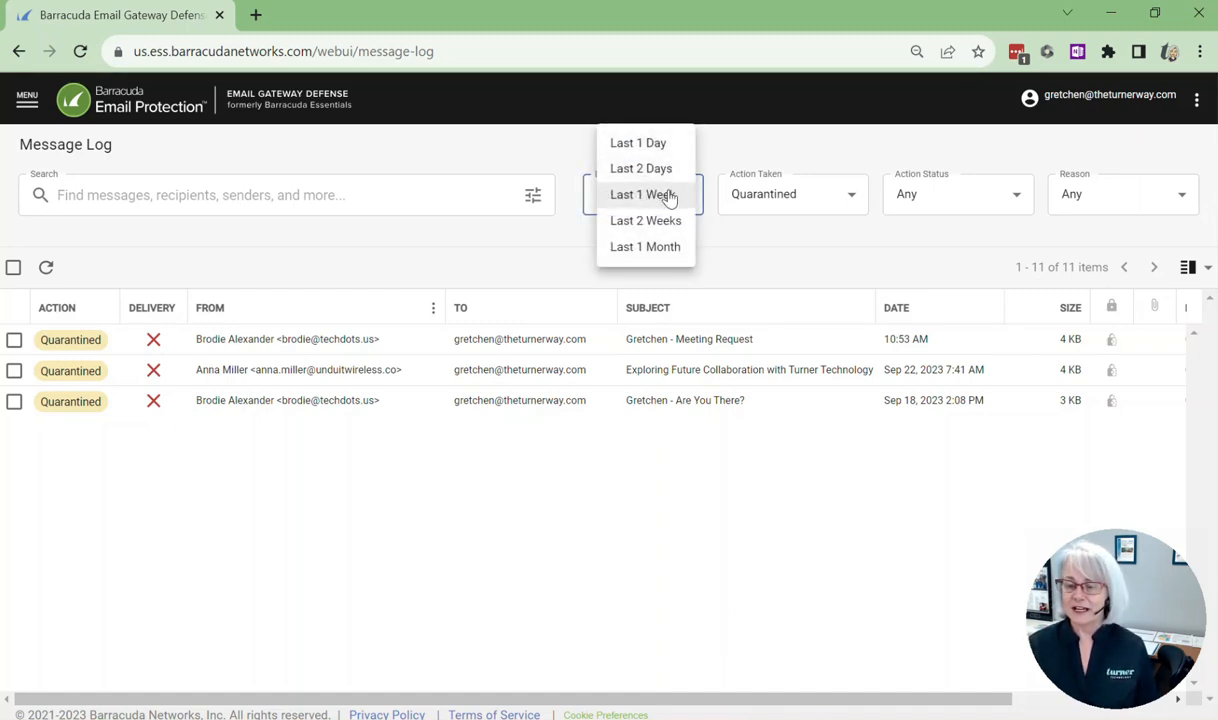
left_click(834, 206)
left_click(838, 203)
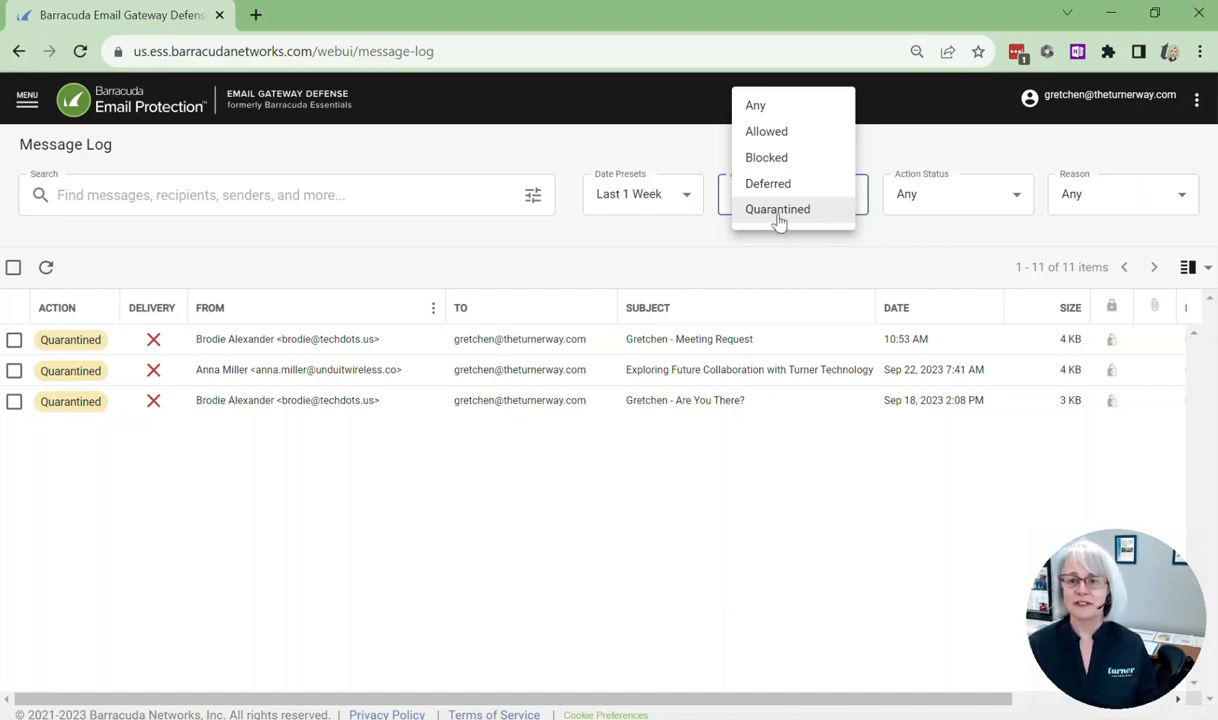
left_click(780, 112)
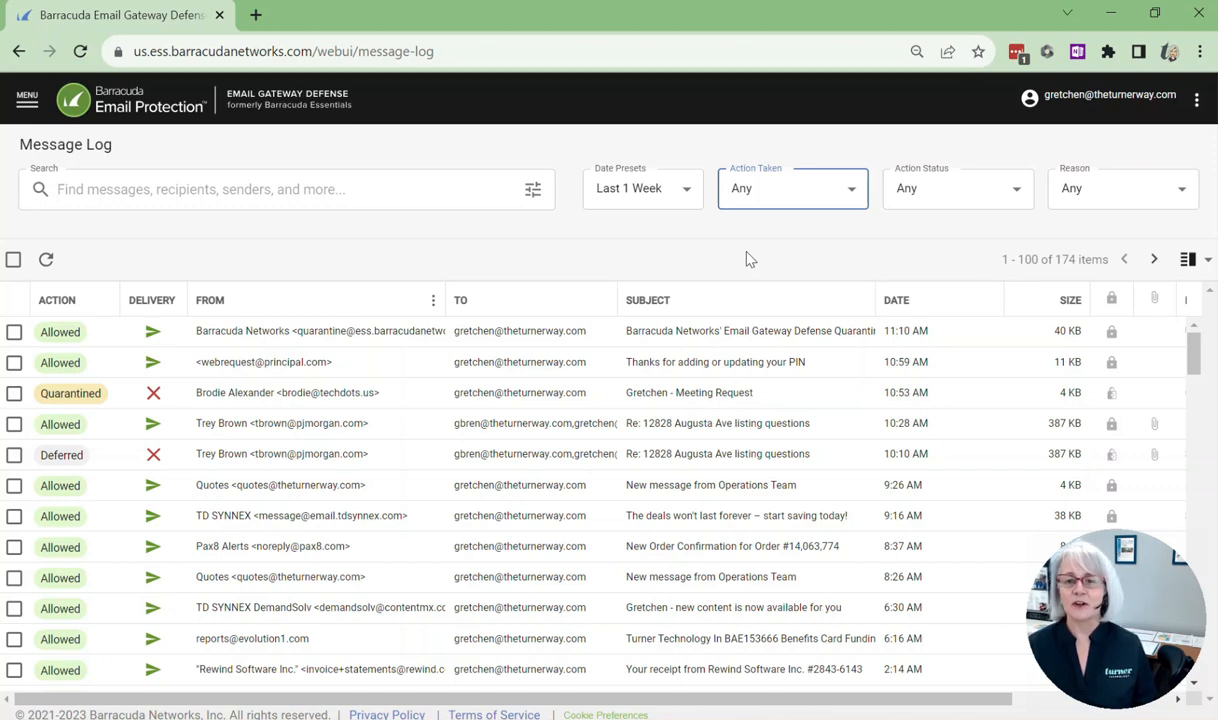
Step: View the Allowed messages in the log, followed by the Blocked ones, using the action filter
left_click(769, 202)
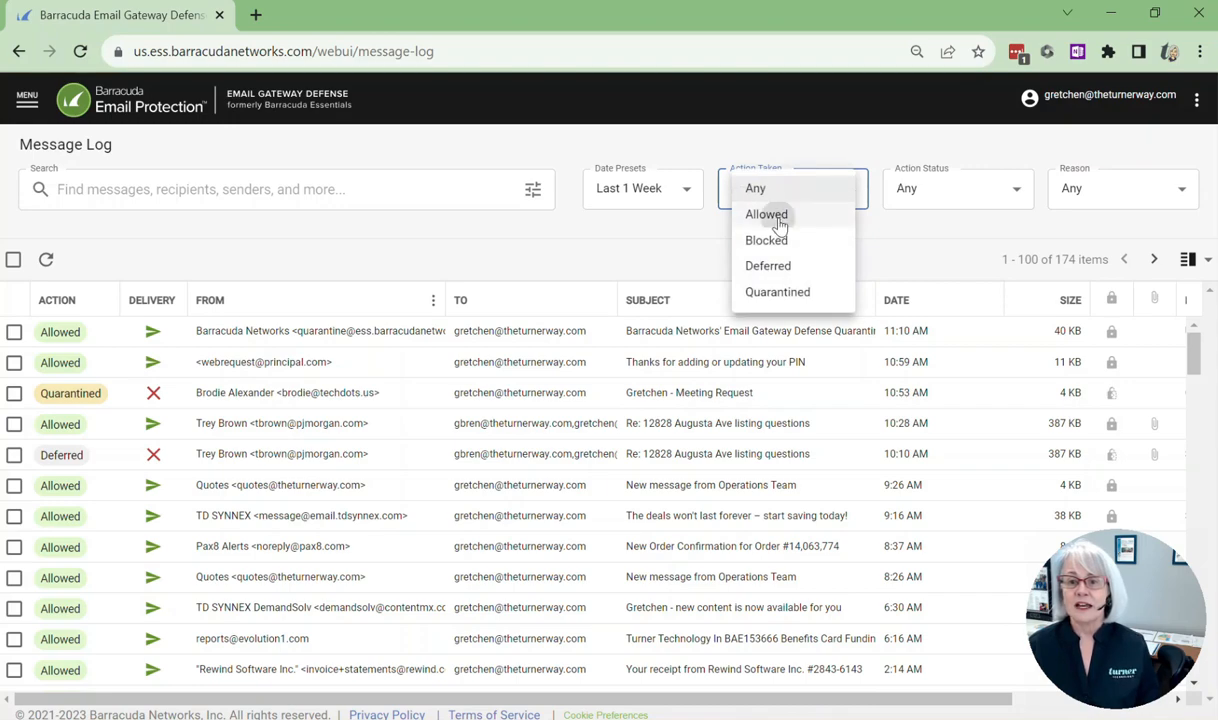
left_click(780, 222)
left_click(786, 197)
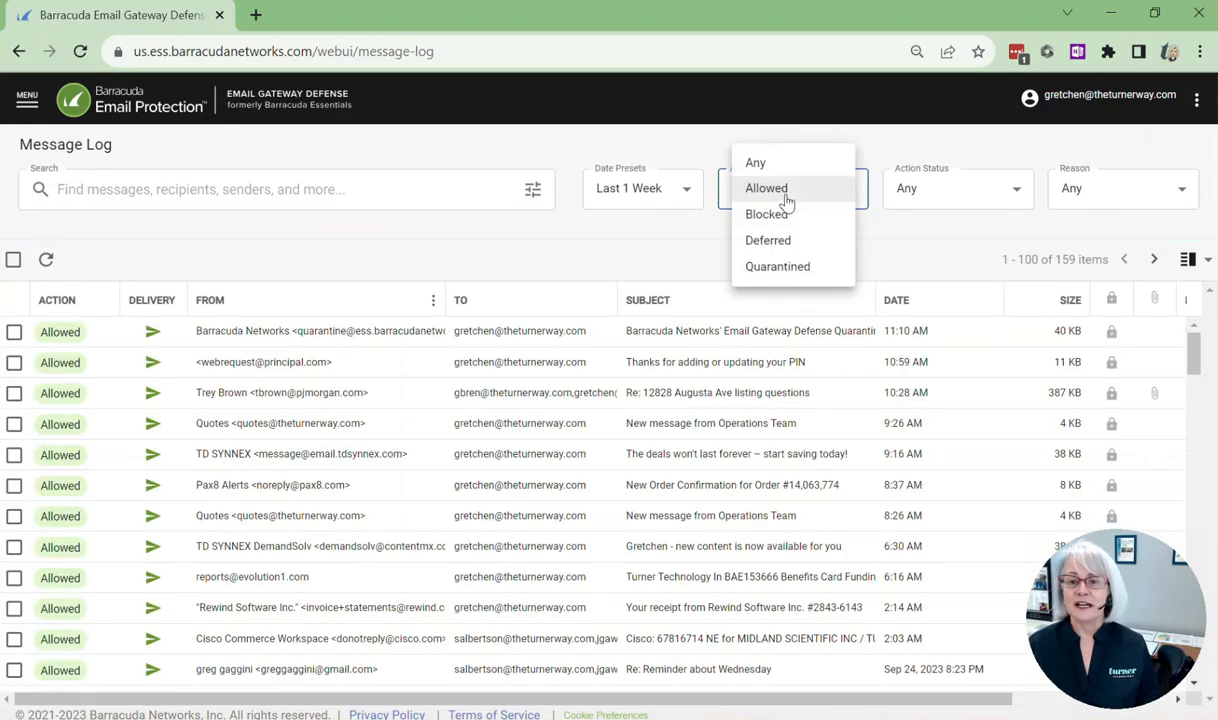
left_click(806, 222)
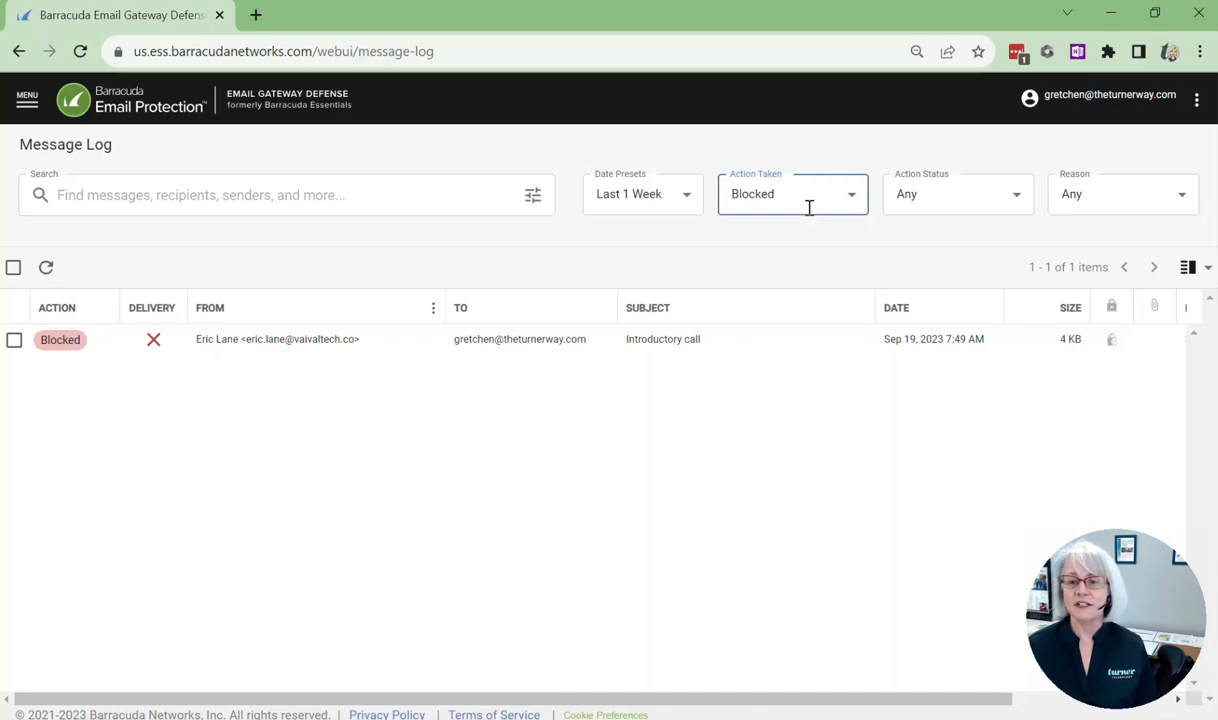
Step: View the Deferred messages in the log, then return the action filter to Quarantined
left_click(806, 206)
left_click(792, 231)
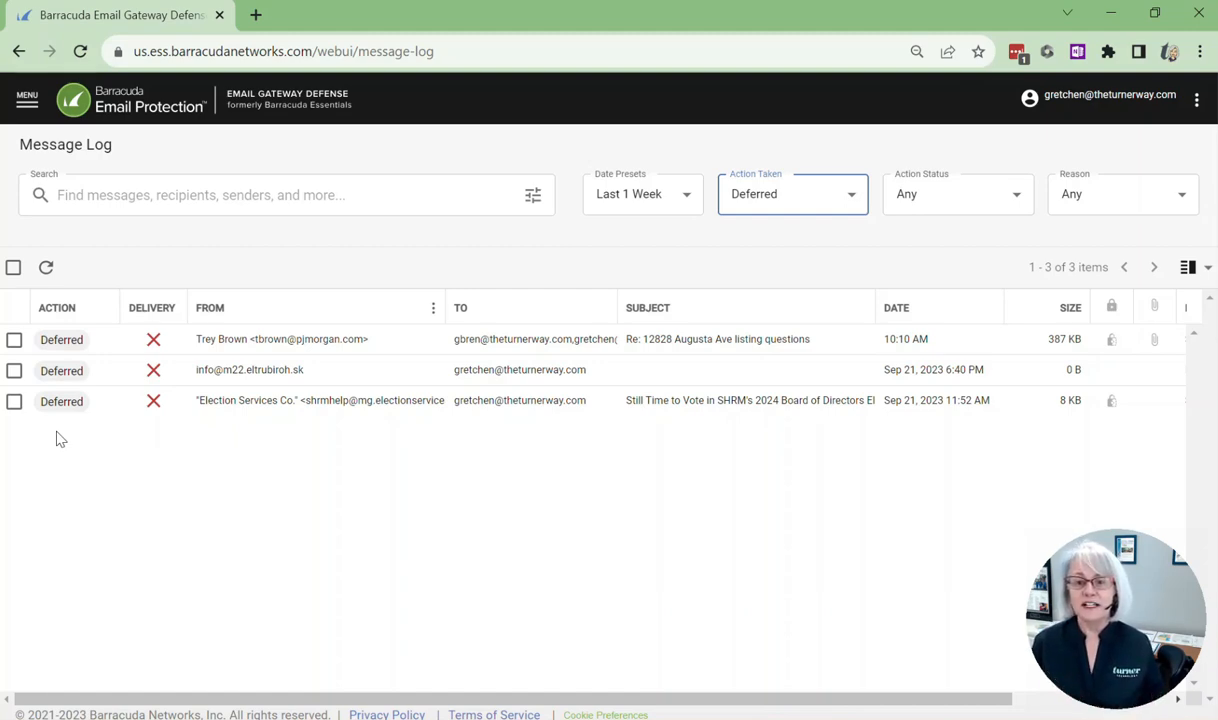
left_click(817, 201)
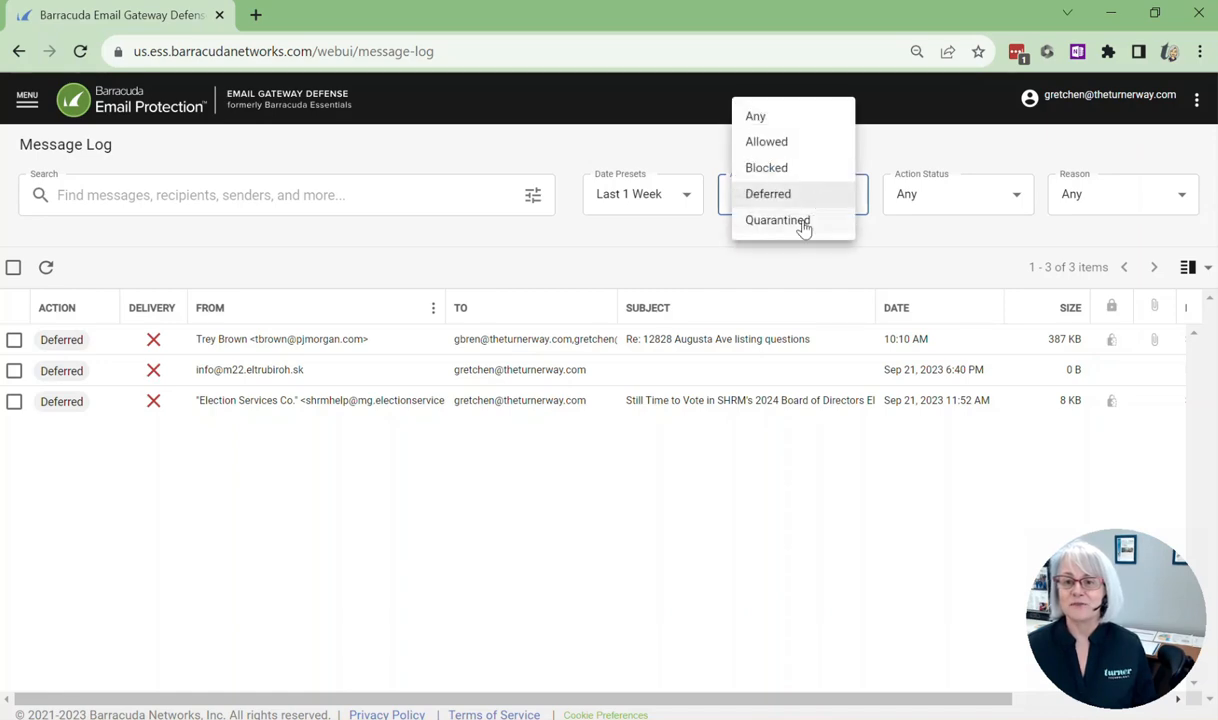
left_click(802, 226)
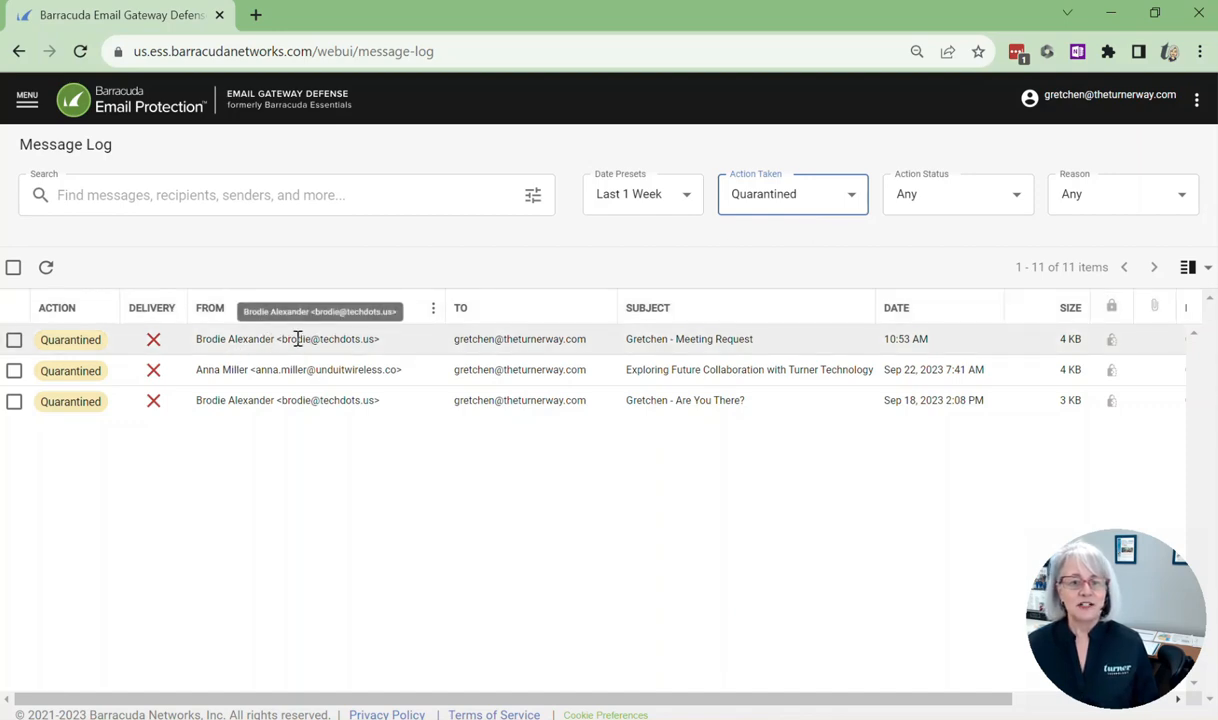
Step: Preview the quarantined meeting request message and check its delivery options without delivering it
left_click(235, 342)
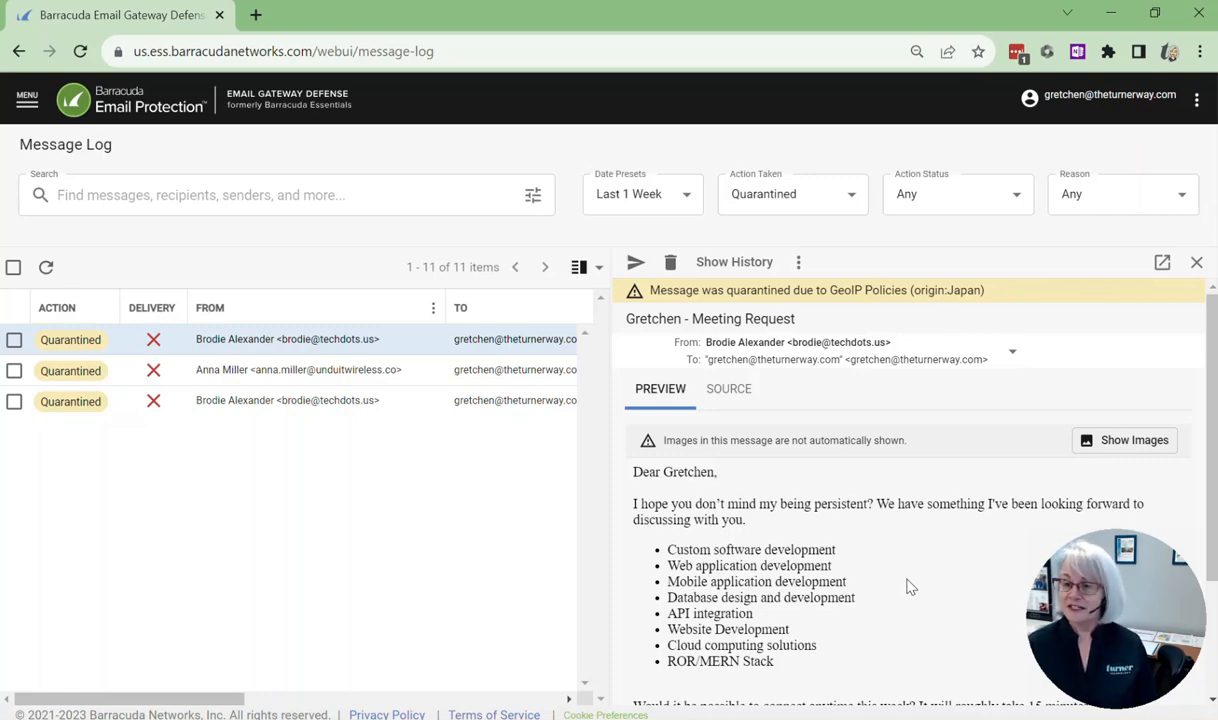
left_click(642, 269)
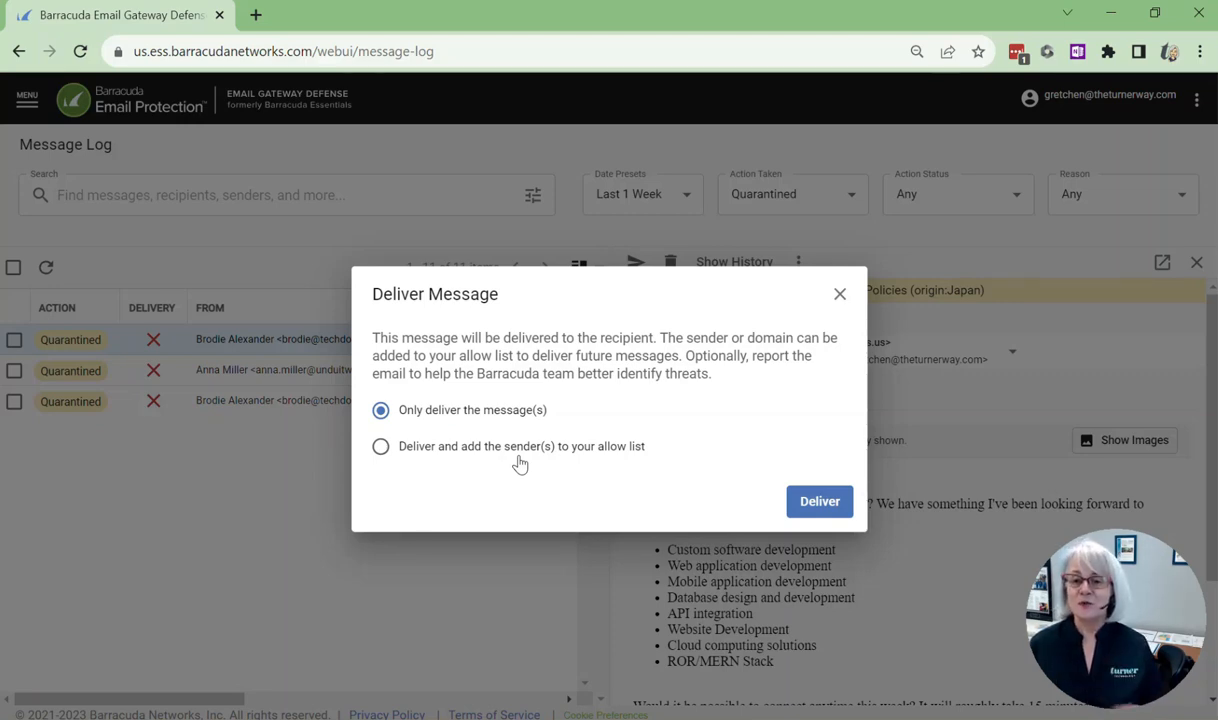
left_click(843, 295)
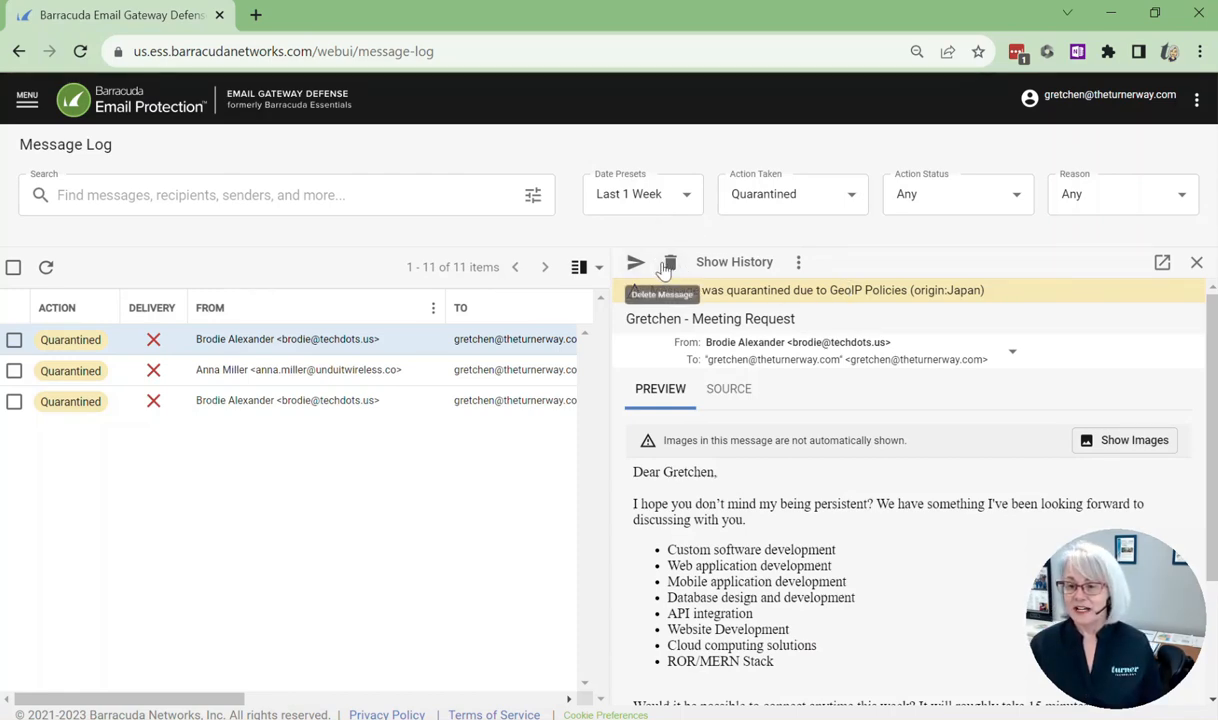
Step: Add the meeting request sender's domain to the block list and close the message preview
left_click(798, 263)
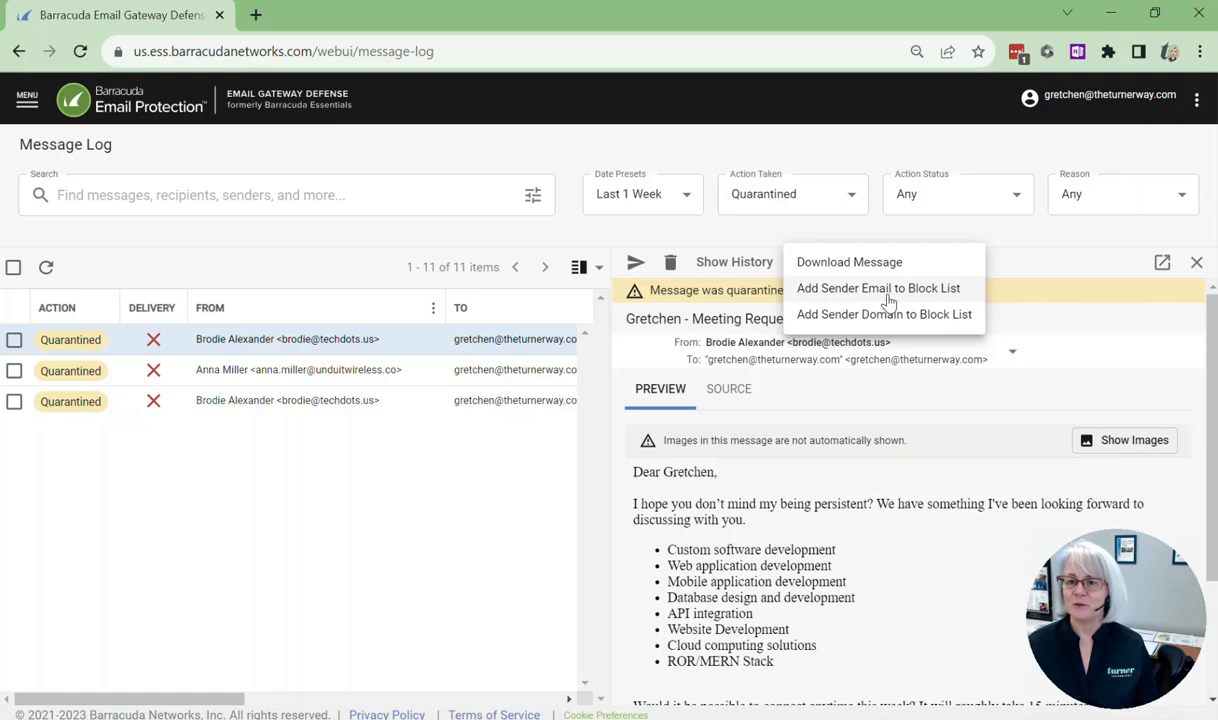
left_click(961, 322)
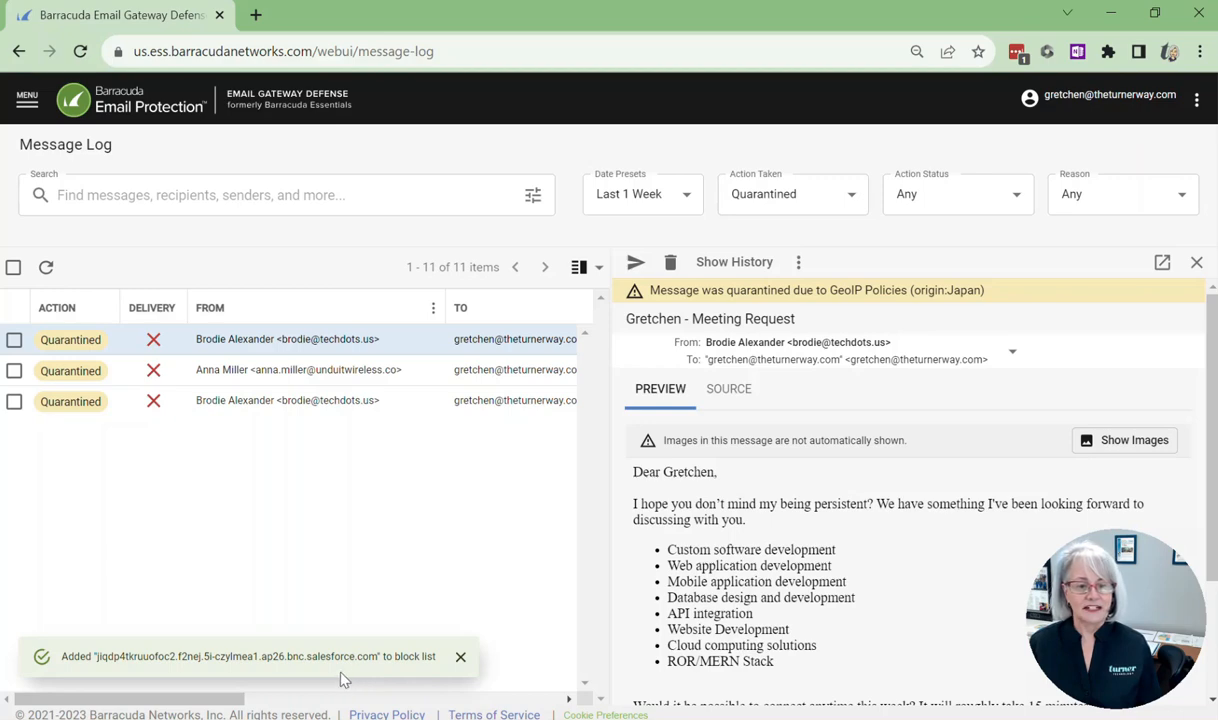
left_click(460, 658)
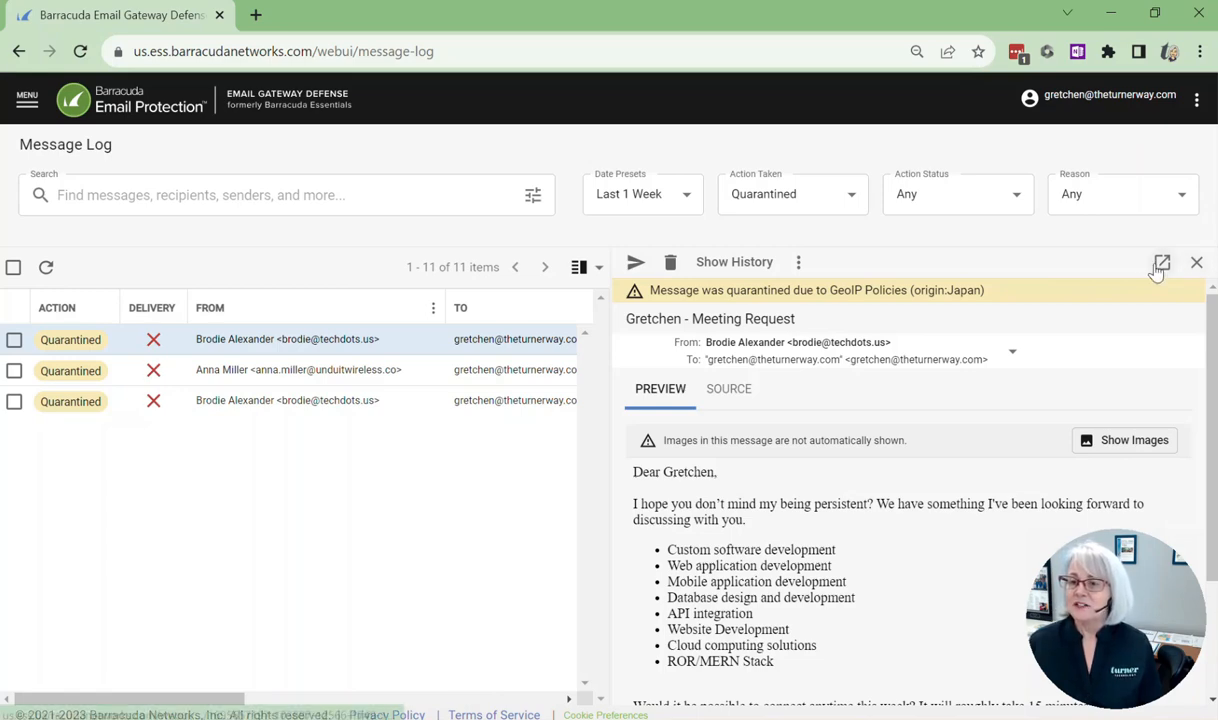
left_click(1196, 262)
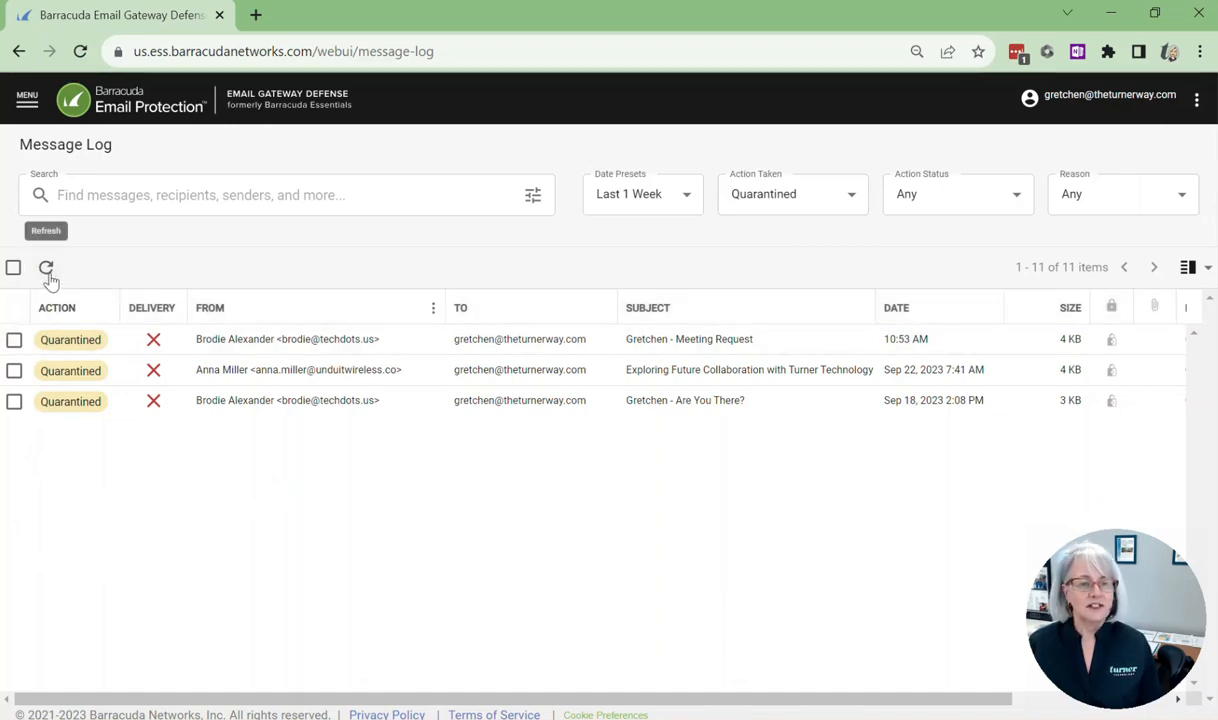
Step: Refresh the message log and delete the two quarantined messages from the same sender, dated 10:53 AM and Sep 18, 2023
left_click(47, 270)
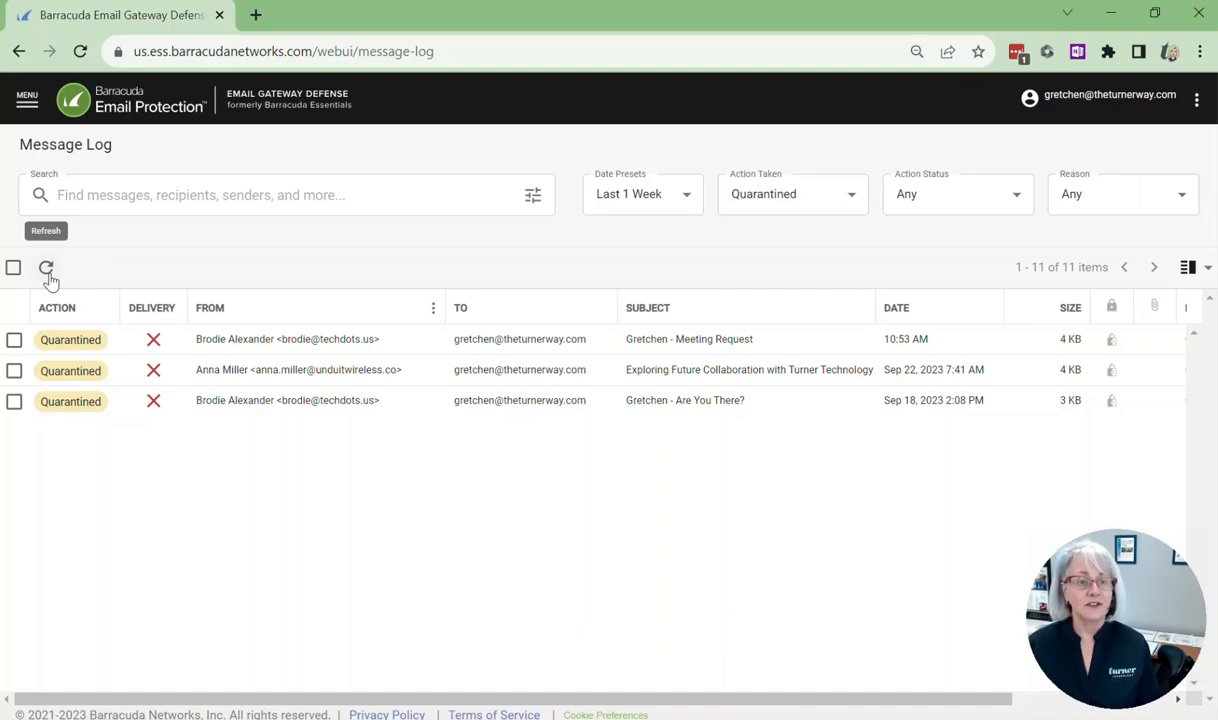
left_click(14, 342)
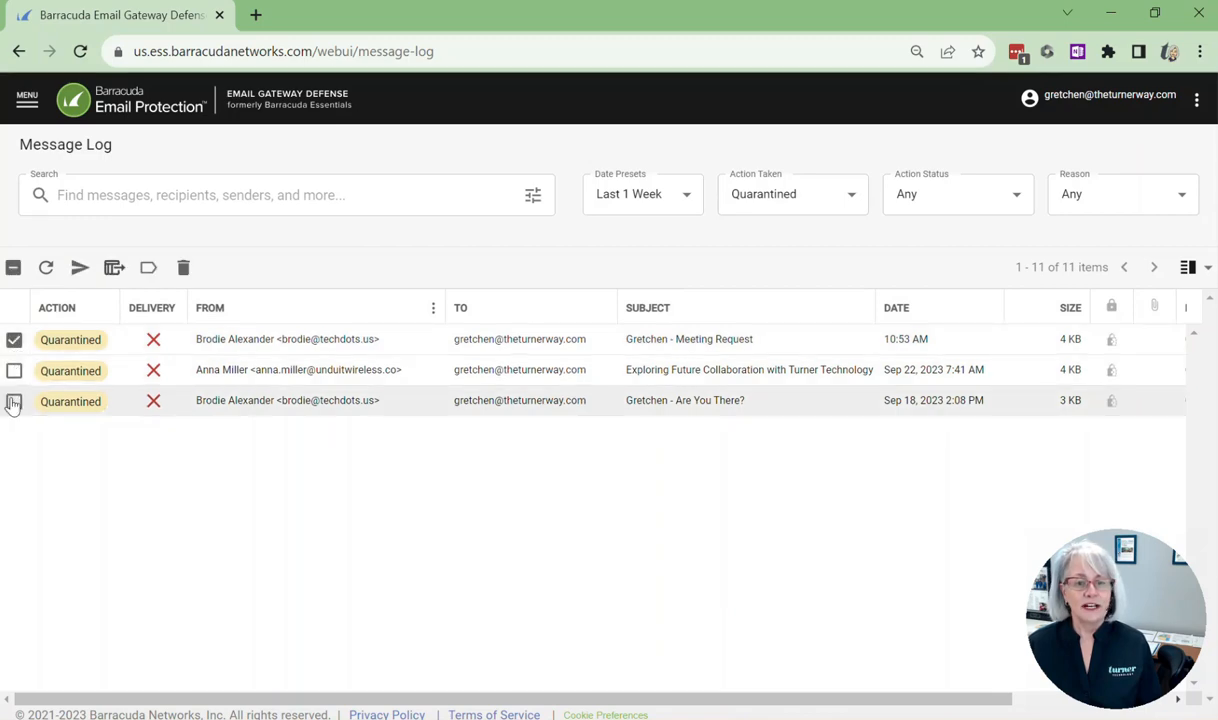
left_click(13, 401)
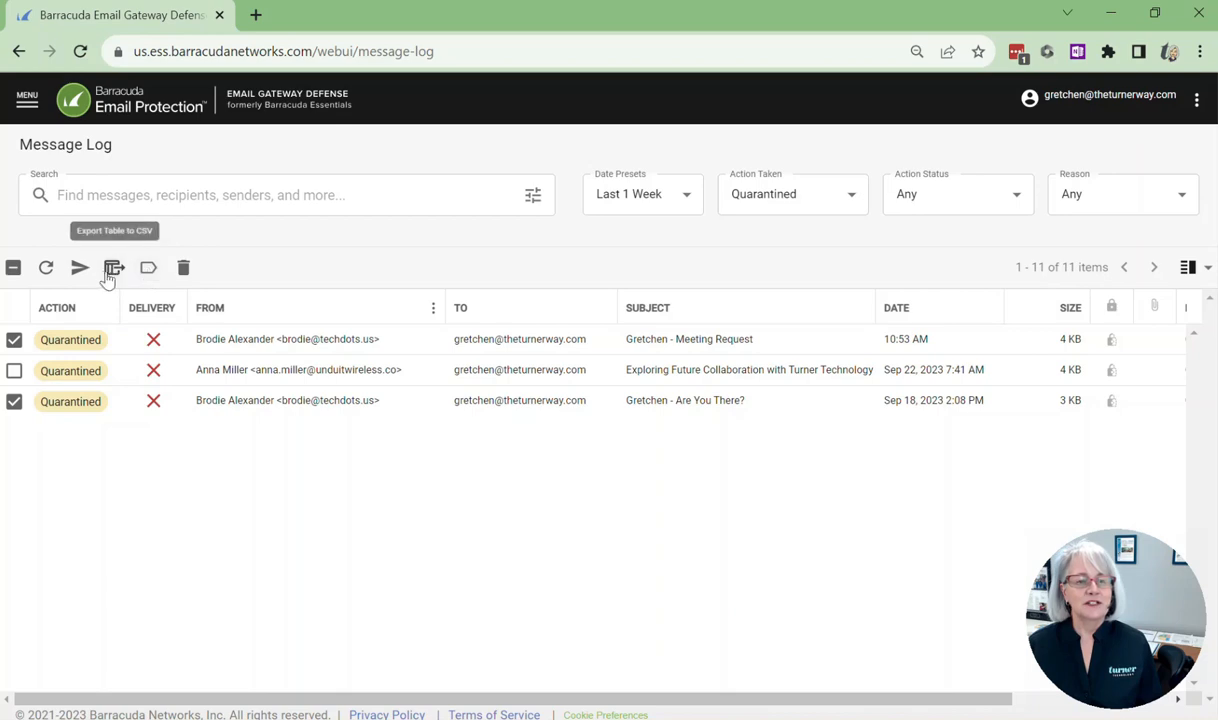
left_click(183, 268)
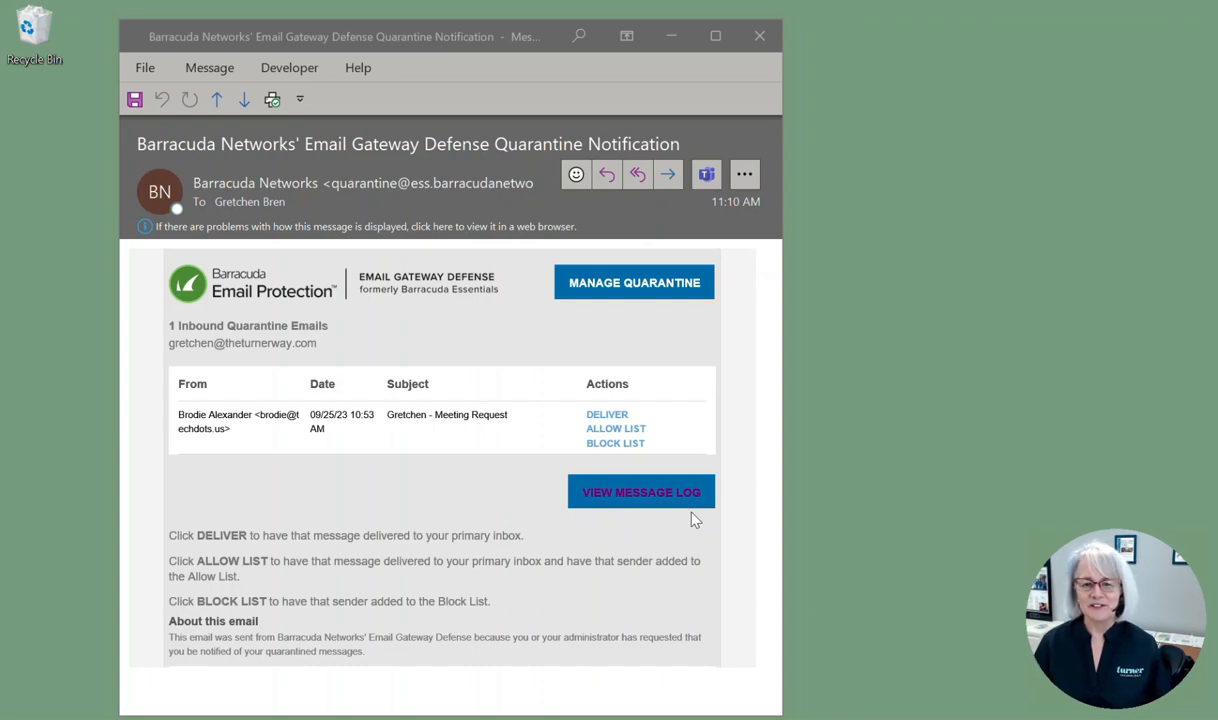
Step: Open quarantine management from the notification email and look over the site's navigation options
left_click(630, 288)
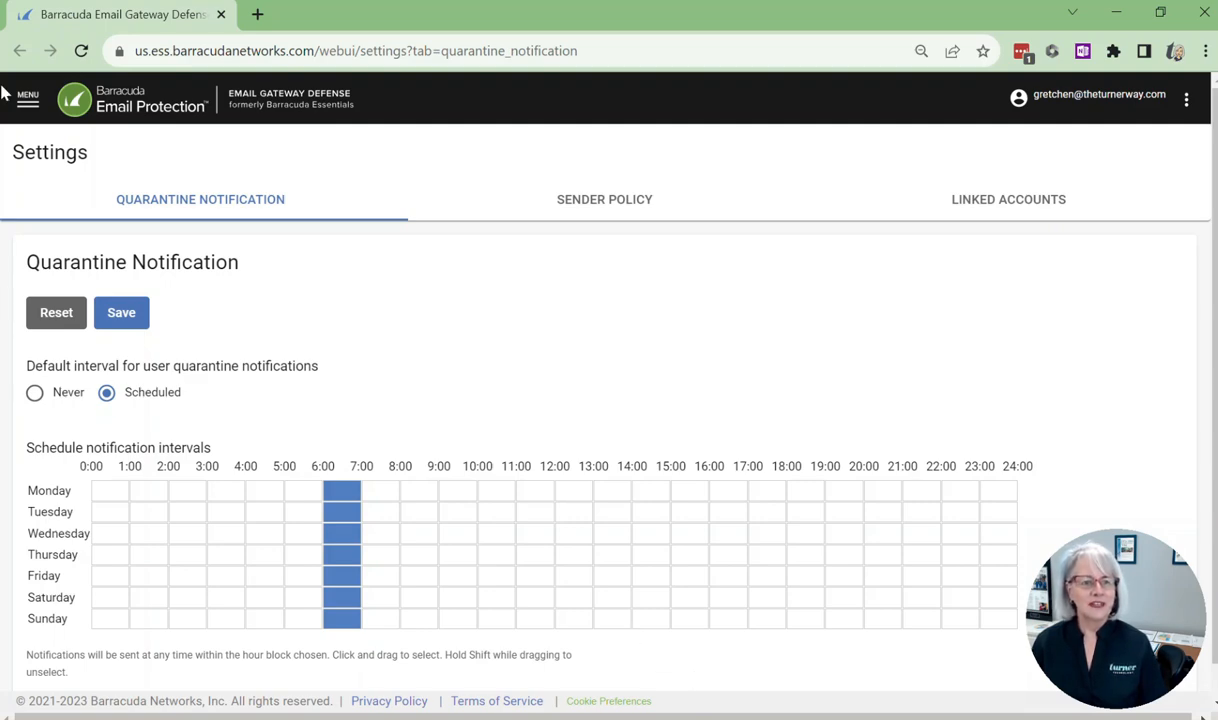
left_click(28, 105)
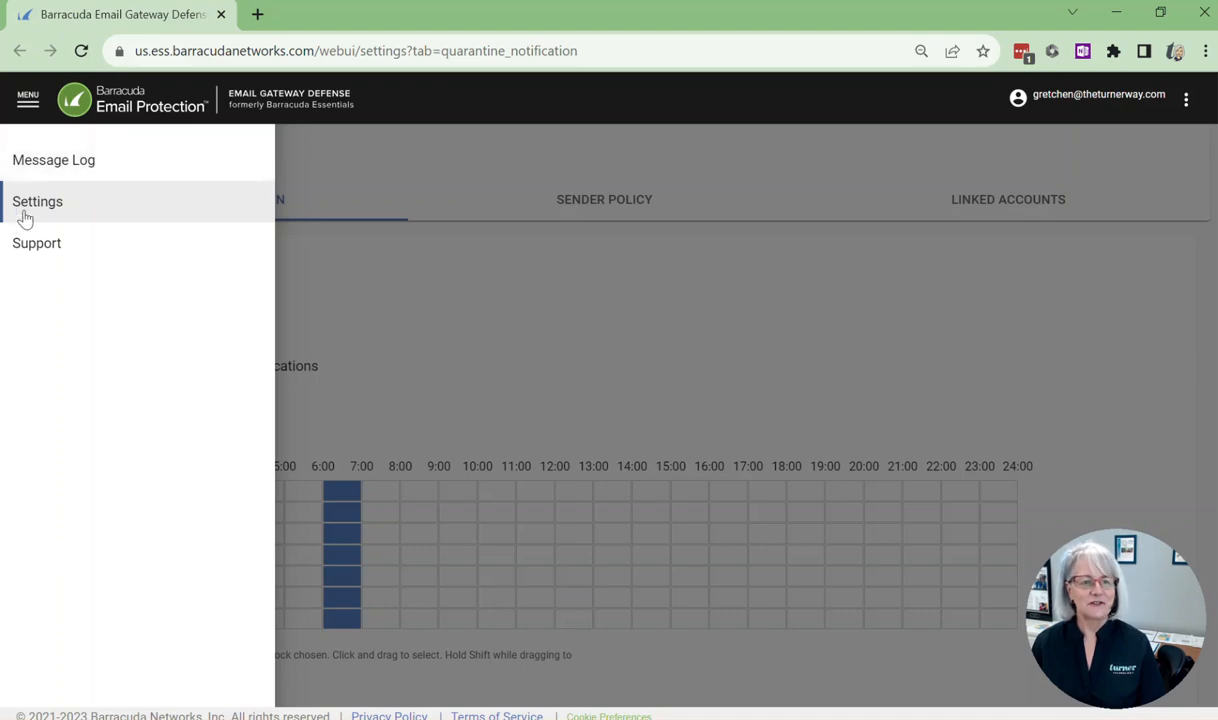
left_click(440, 295)
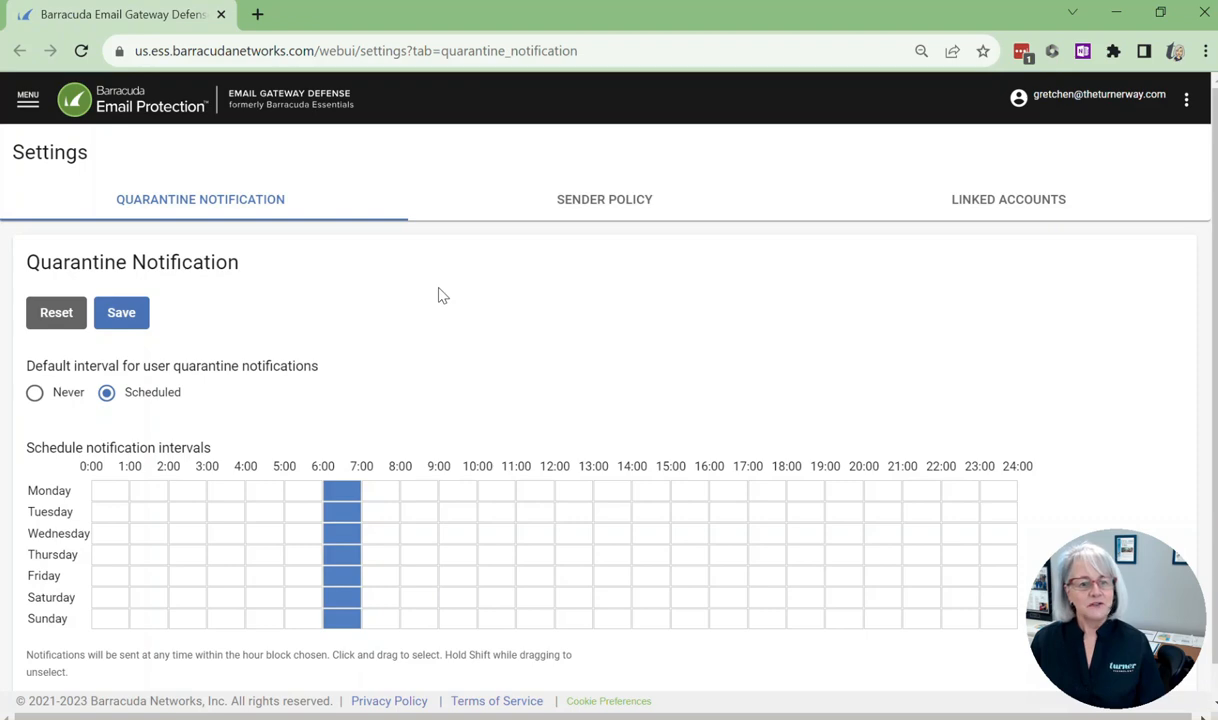
Step: Add a 14:00 to 15:00 quarantine notification interval for Monday through Friday and save the schedule
left_click(345, 490, "shift")
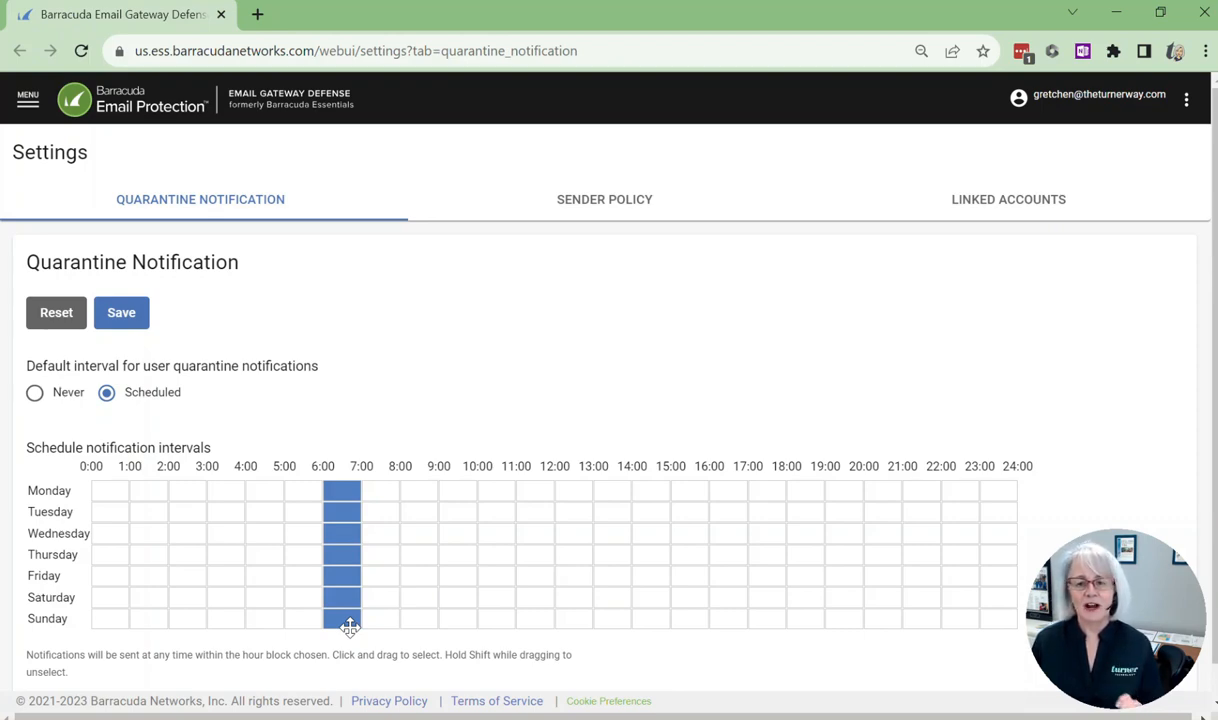
left_click(656, 489)
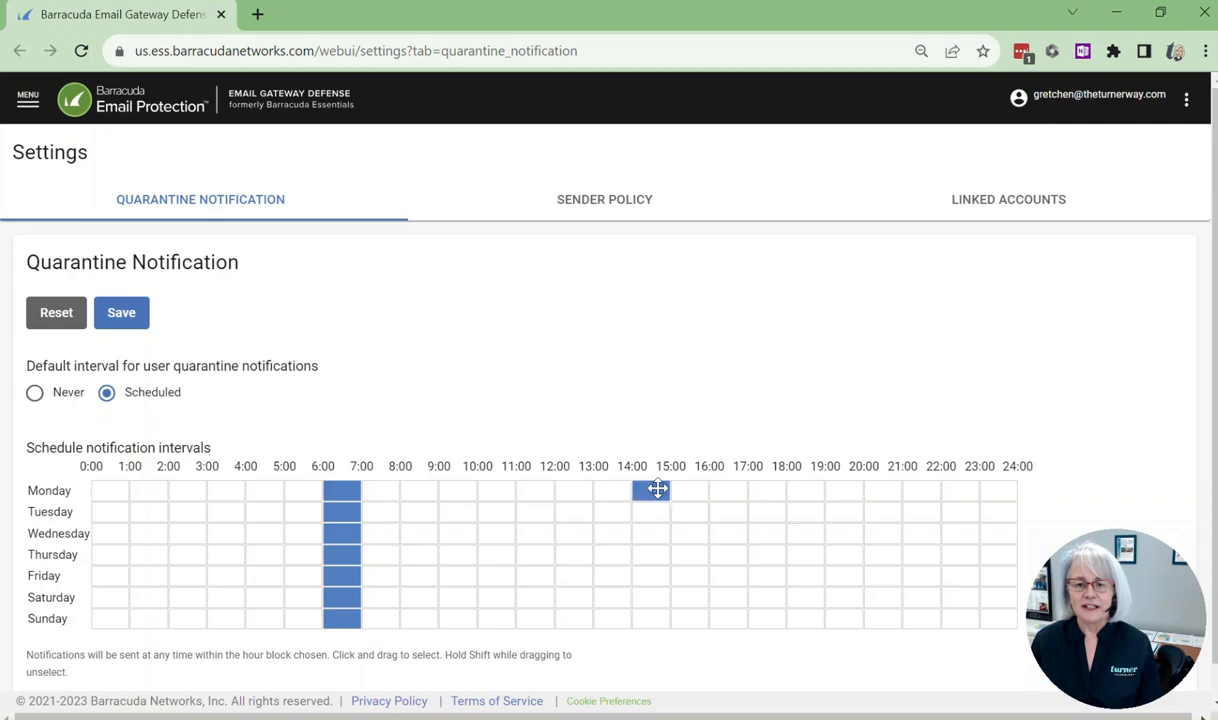
left_click(651, 512)
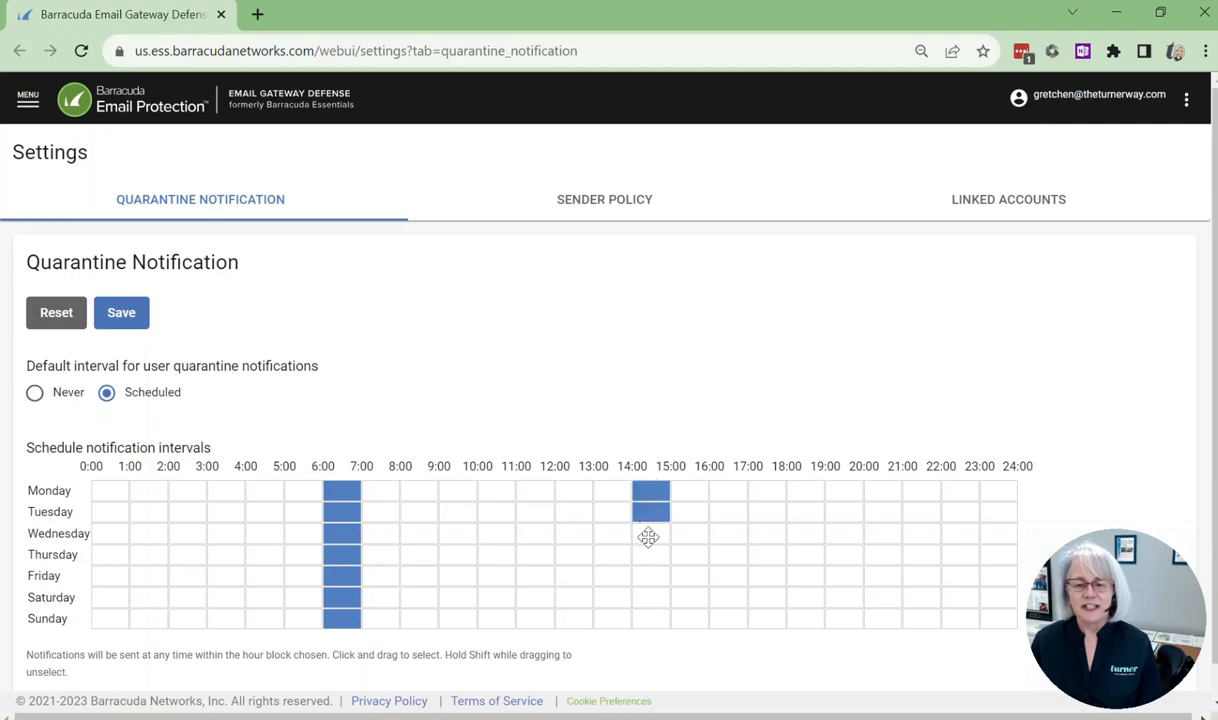
left_click(648, 535)
left_click(650, 555)
left_click(649, 573)
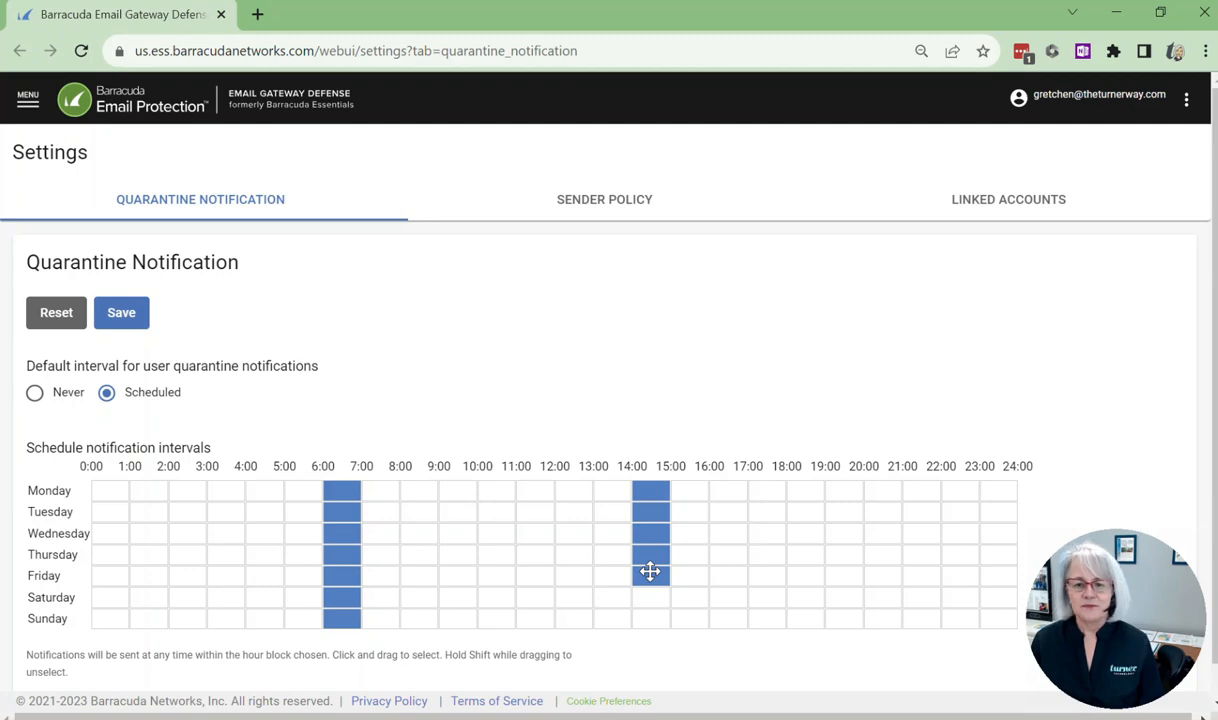
left_click(115, 322)
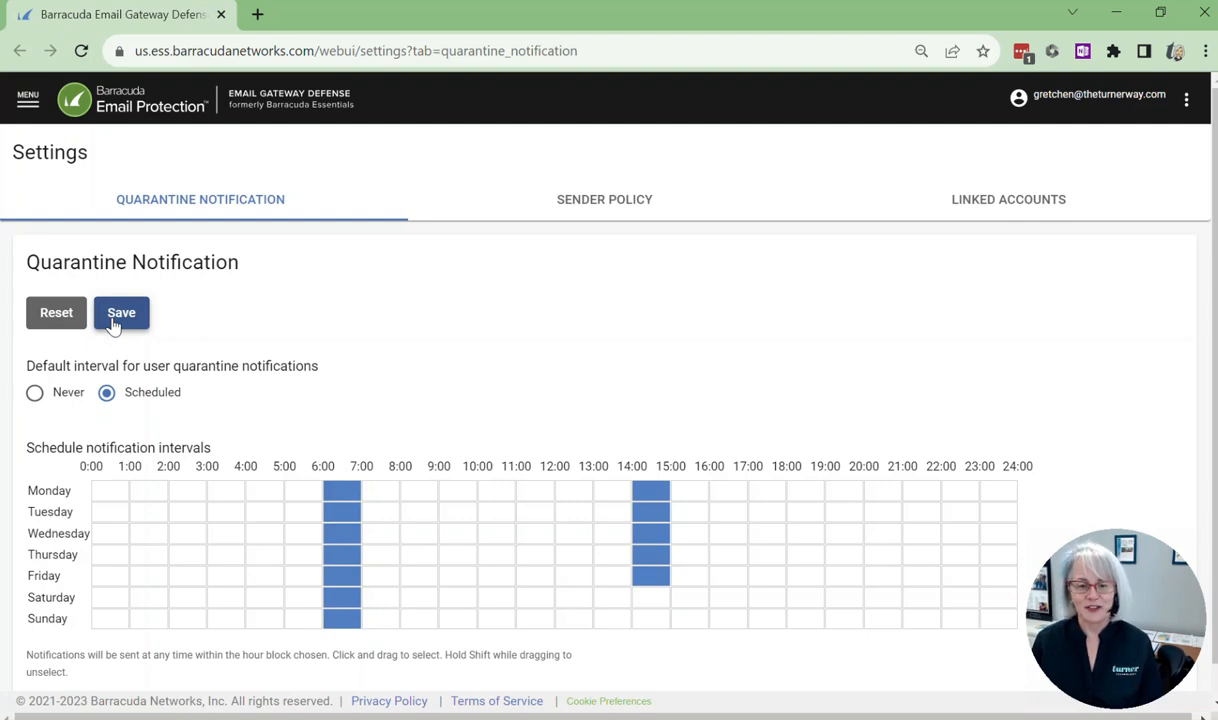
left_click(619, 206)
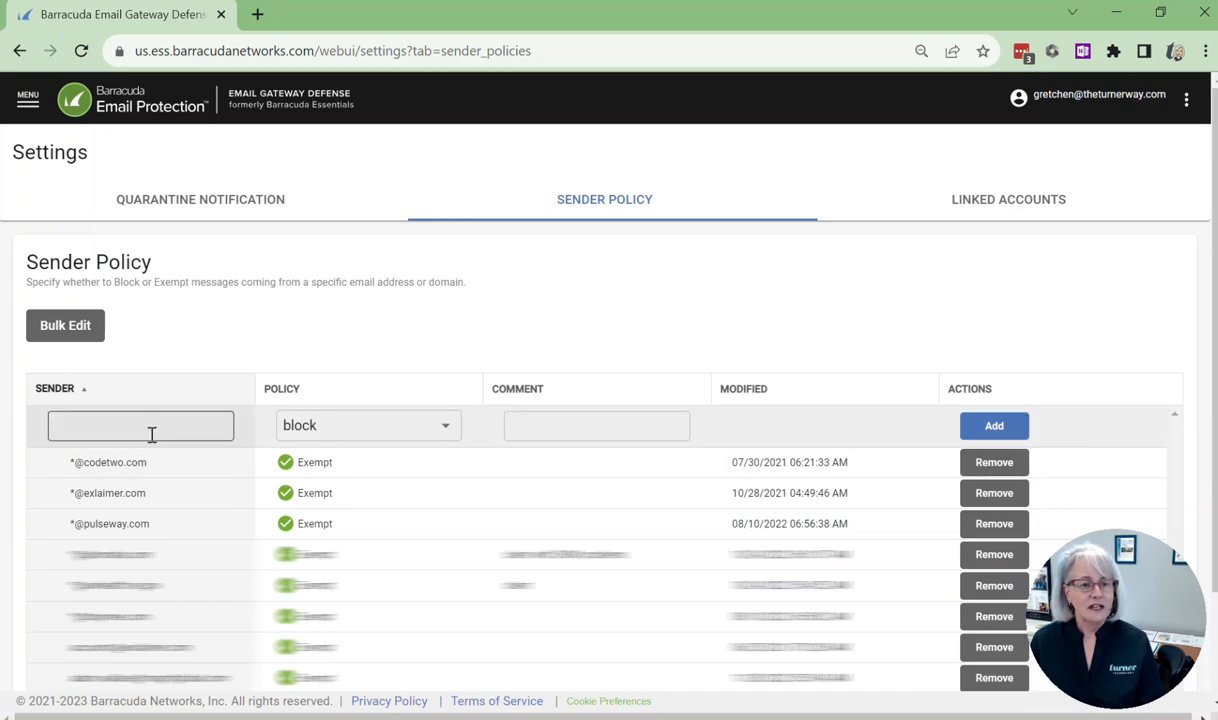
left_click(152, 433)
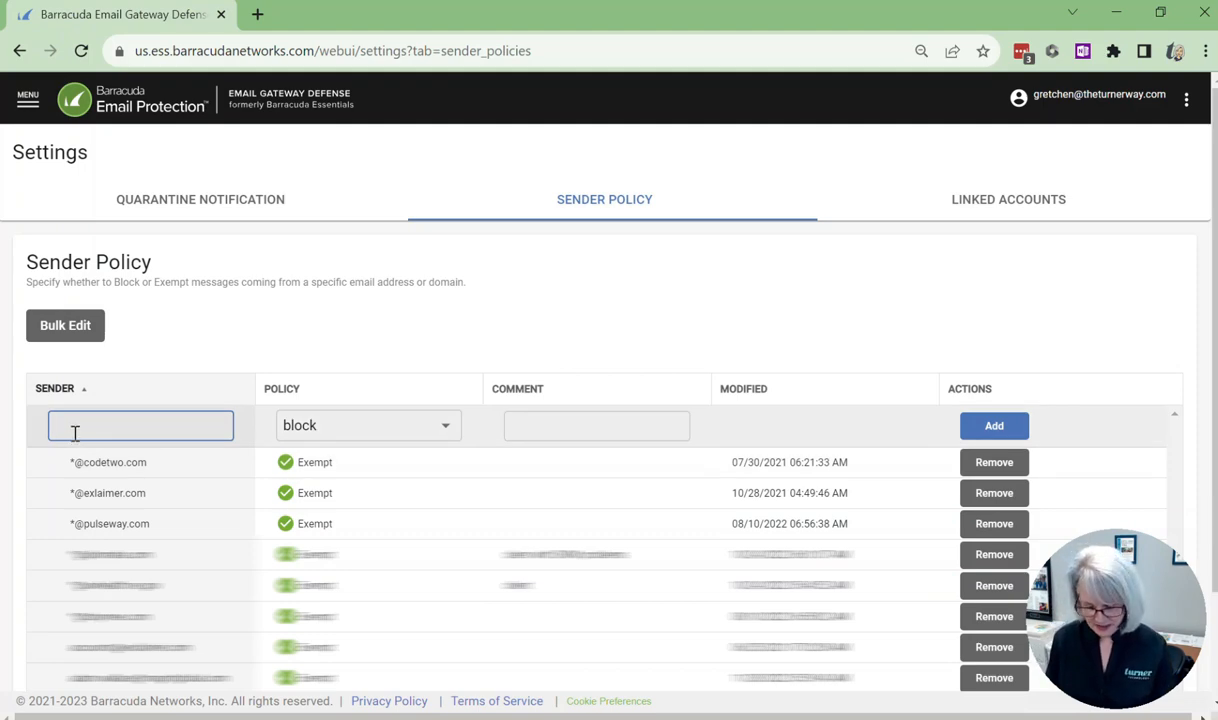
type("*@")
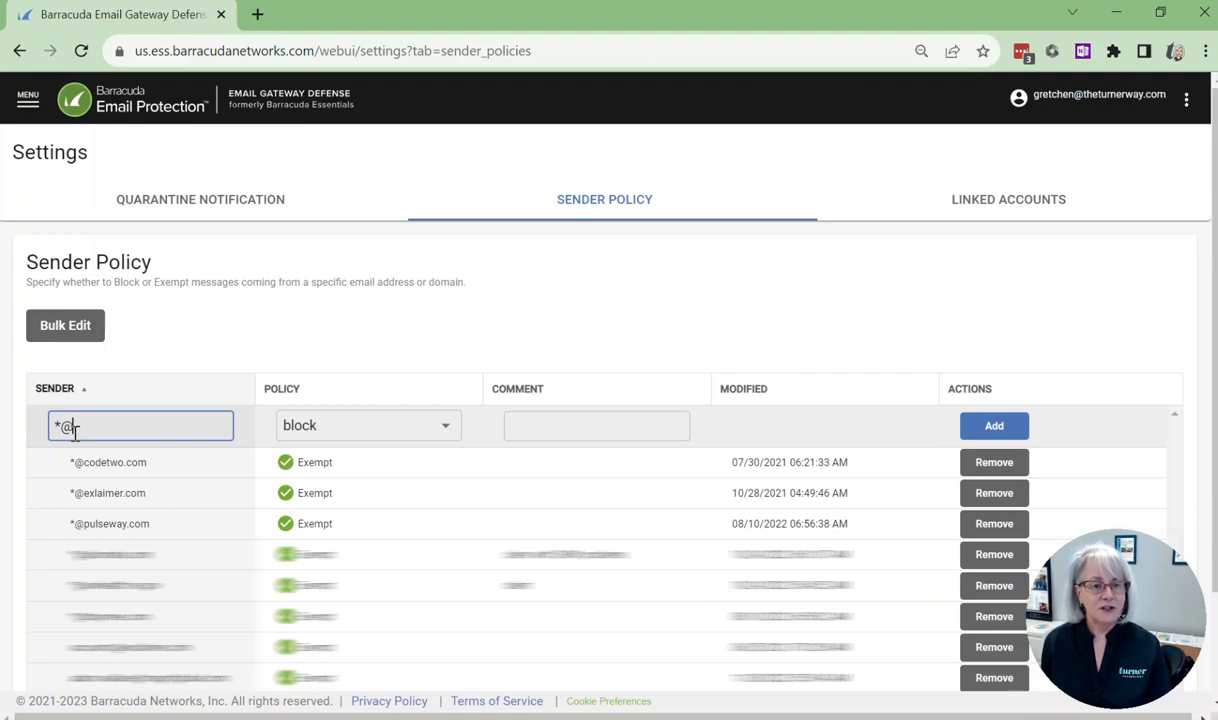
type("ntoc.net")
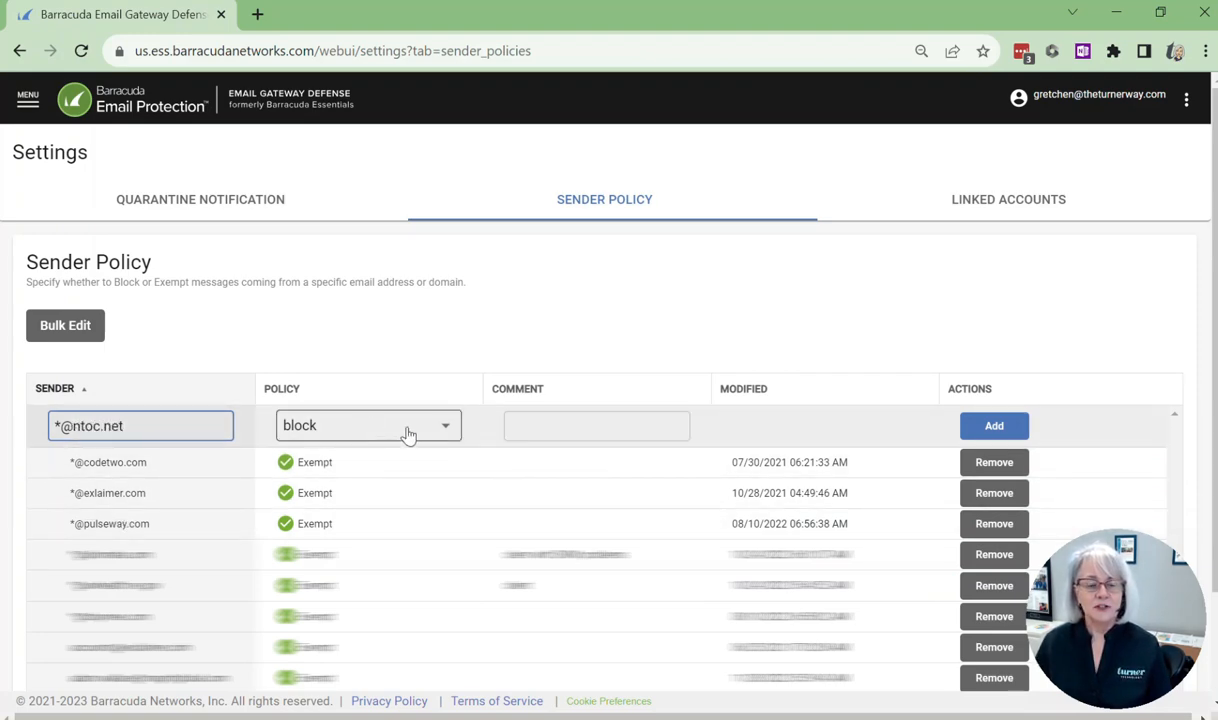
left_click(408, 434)
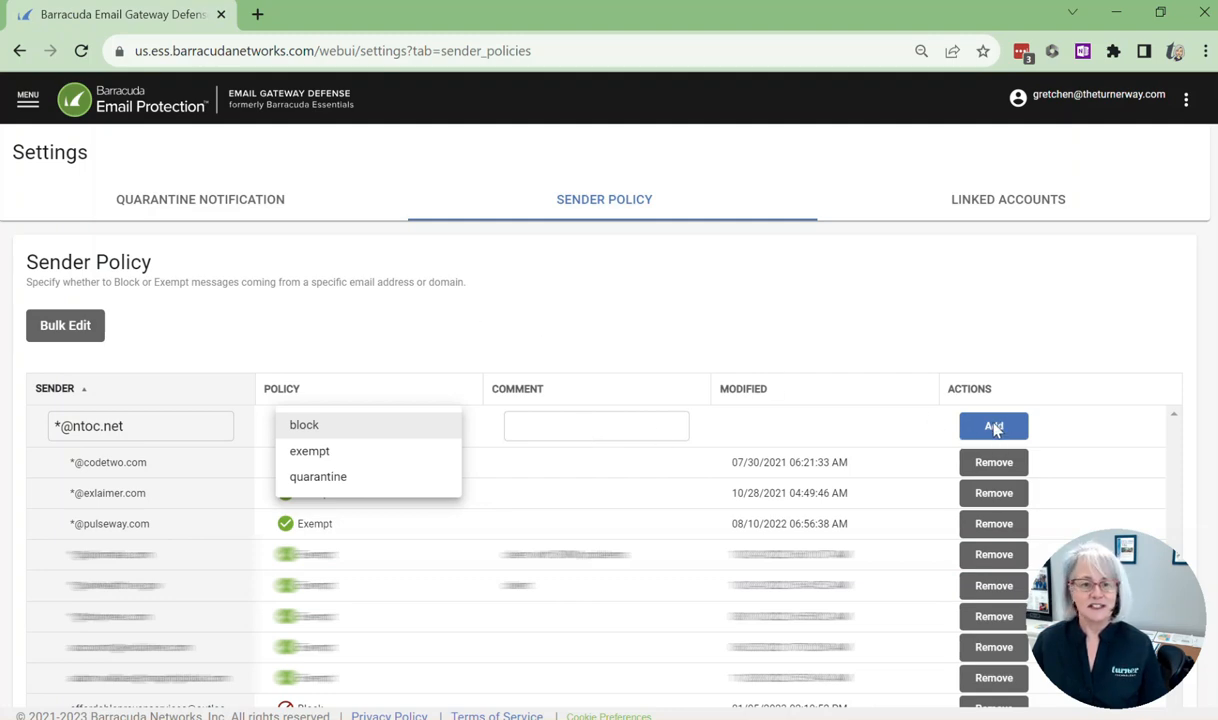
left_click(312, 452)
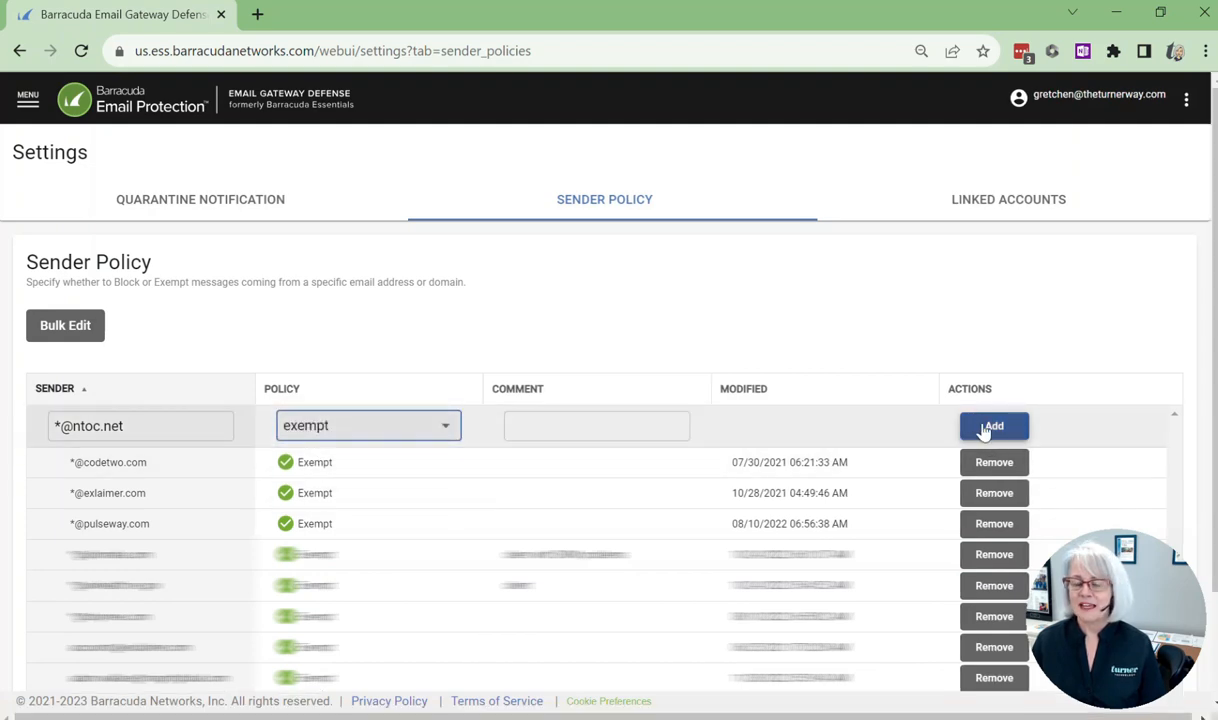
left_click(990, 427)
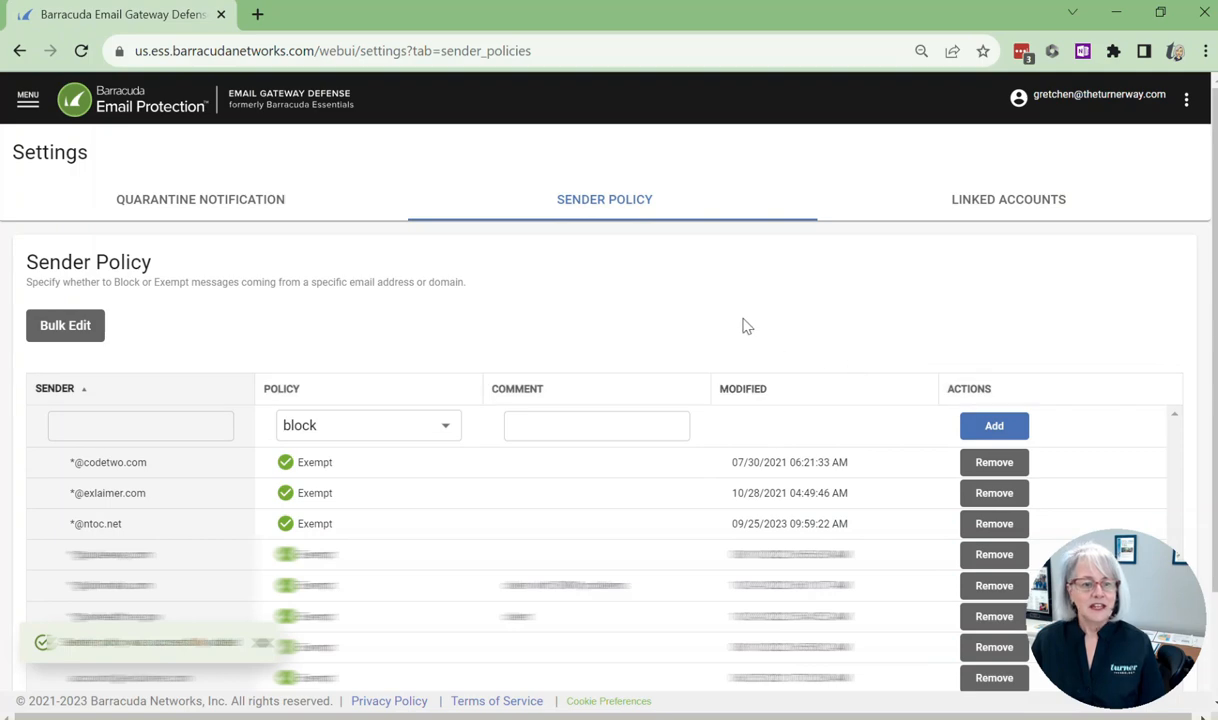